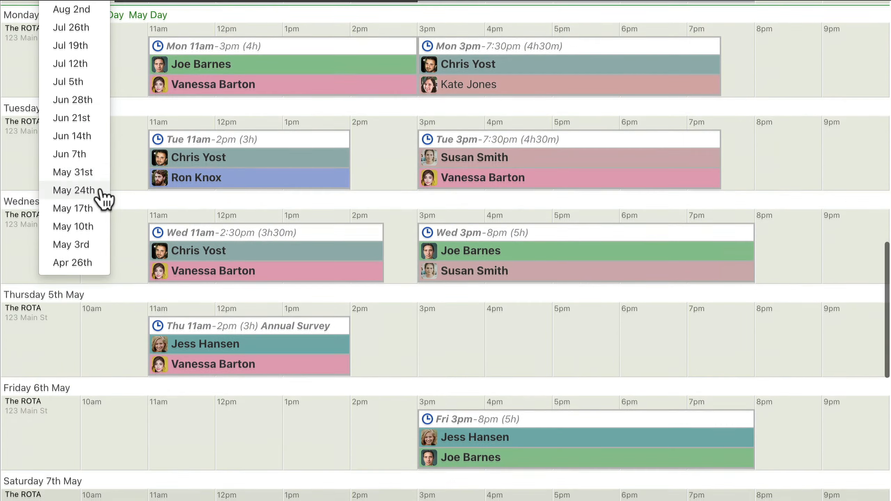
Step: Examine the rota's jump-to-date options, the shift visibility and new-shift status settings, and the confirmed and draft shifts
{"action": "scroll", "coordinate": [75, 277], "scroll_direction": "up", "scroll_amount": 12}
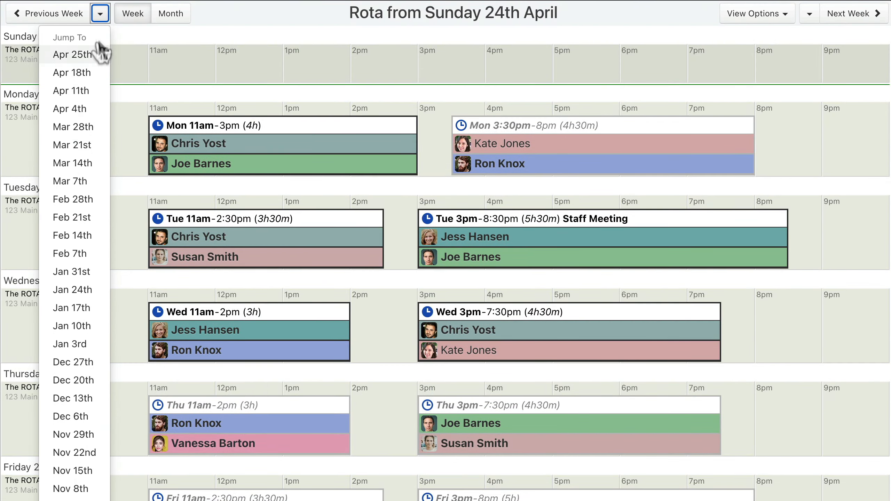
{"action": "left_click", "coordinate": [100, 16]}
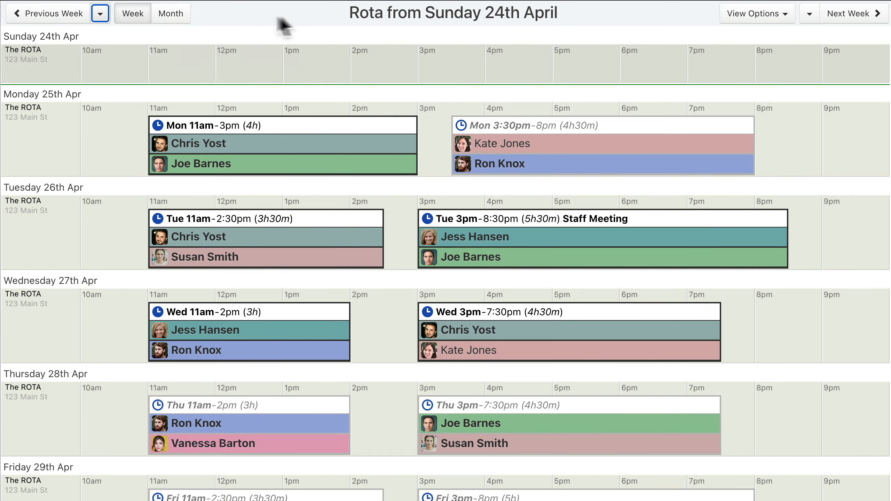
{"action": "left_click", "coordinate": [807, 19]}
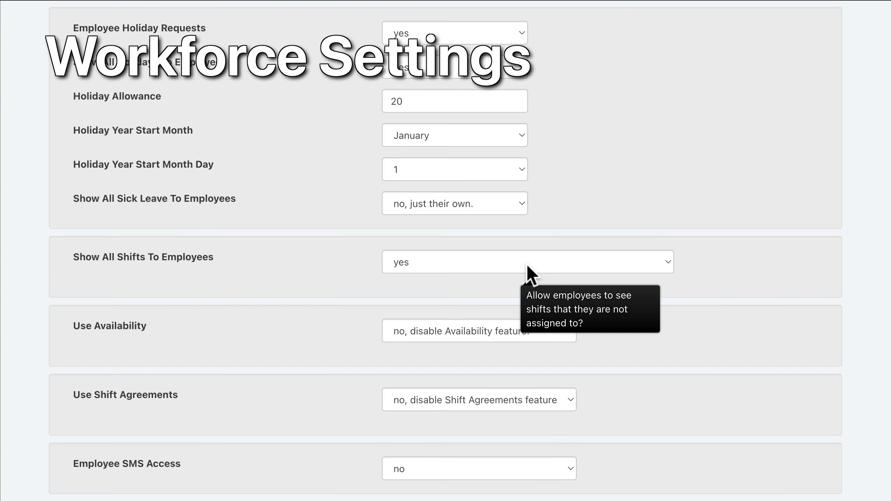
{"action": "left_click", "coordinate": [527, 266]}
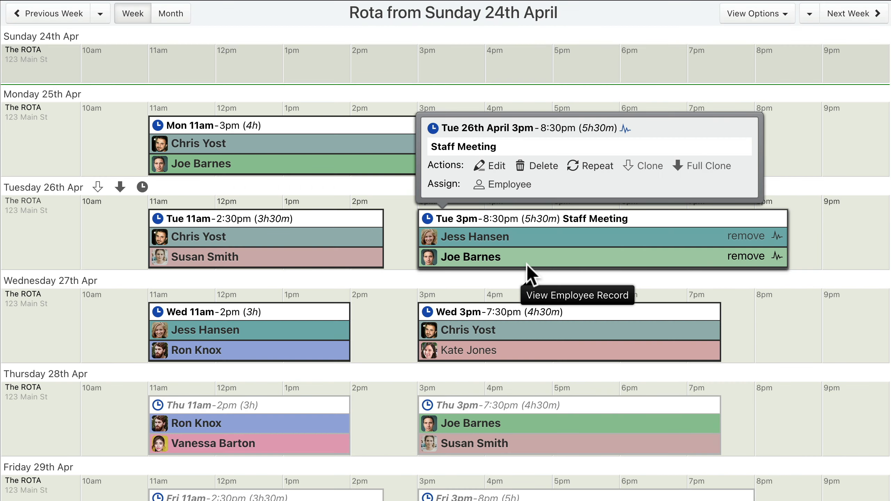
{"action": "mouse_move", "coordinate": [285, 129]}
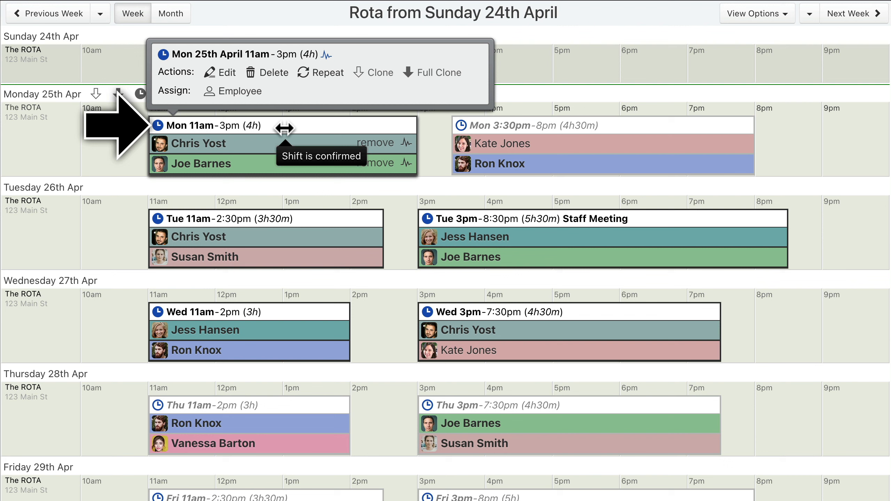
{"action": "mouse_move", "coordinate": [579, 129]}
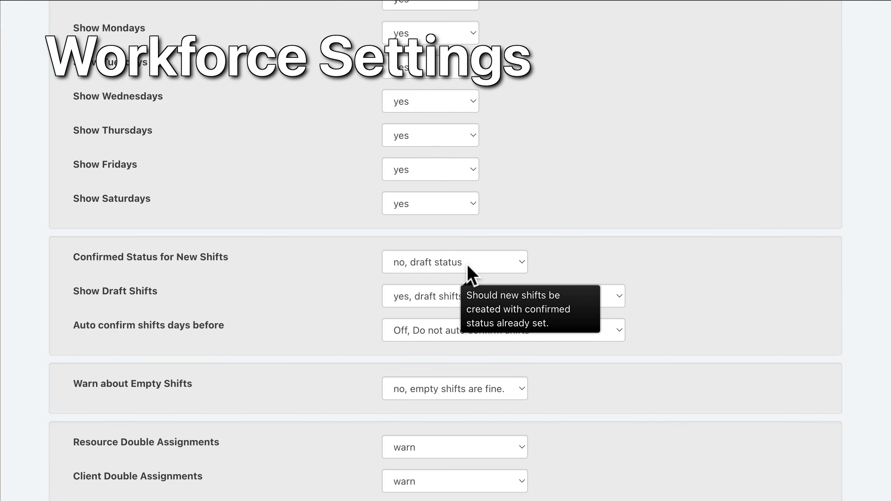
{"action": "left_click", "coordinate": [467, 265]}
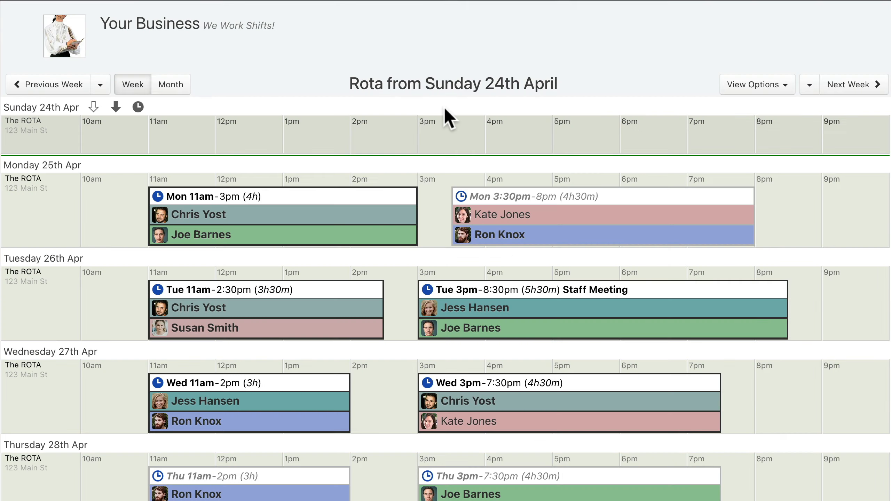
Step: Create a shift from 11am to 3pm on Sunday 24th April and extend its start to 10:45am
{"action": "left_click_drag", "start_coordinate": [149, 136], "coordinate": [417, 139]}
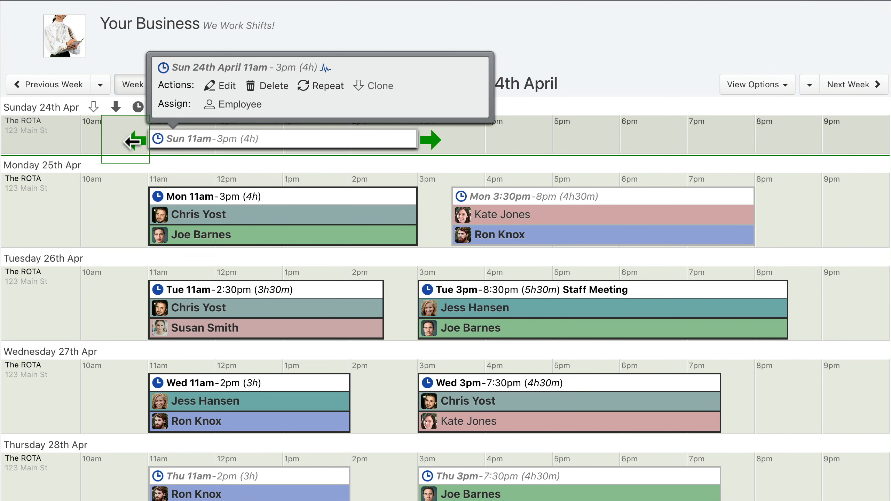
{"action": "left_click", "coordinate": [132, 141]}
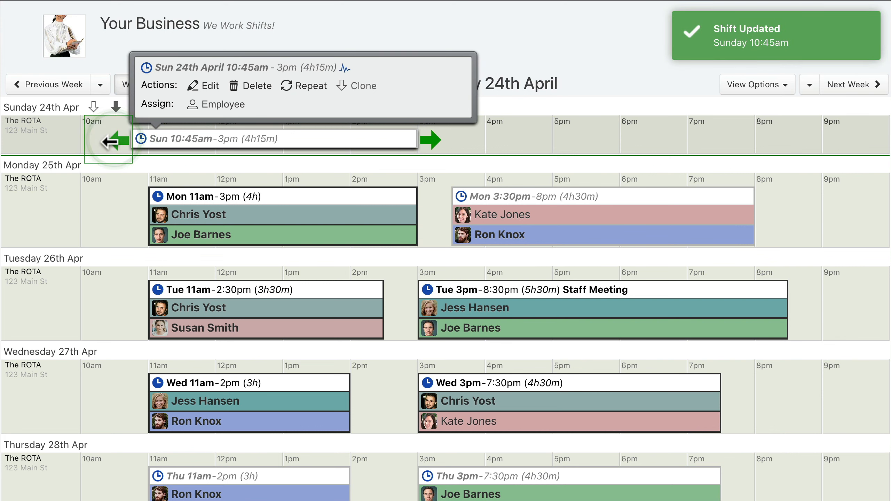
{"action": "left_click", "coordinate": [158, 138]}
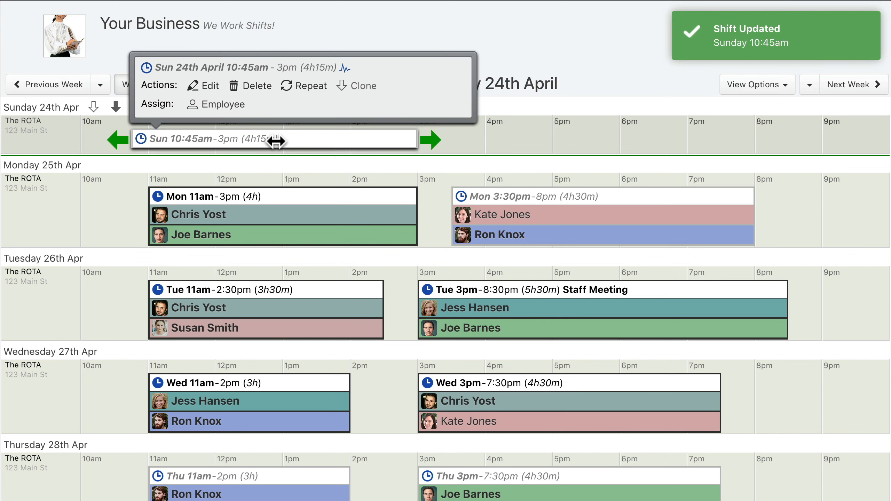
Step: Assign the last employee in the list to the Sunday 10:45am shift and confirm the shift
{"action": "left_click", "coordinate": [218, 104]}
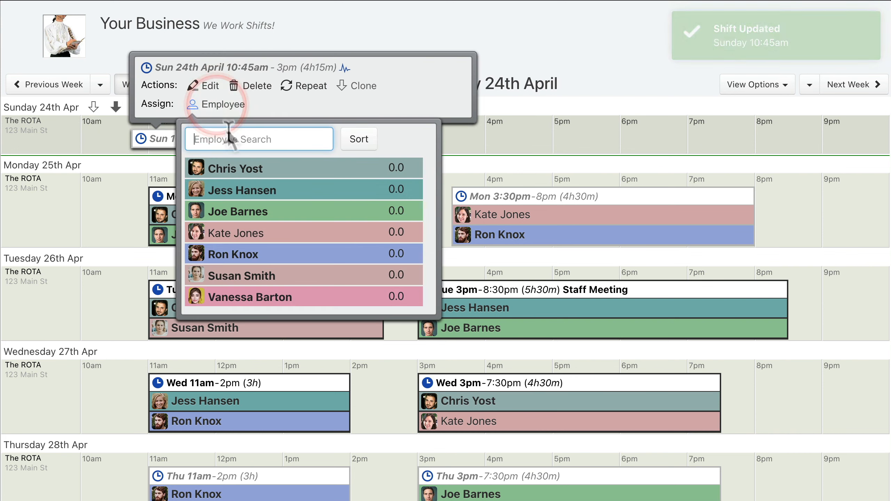
{"action": "left_click", "coordinate": [304, 296]}
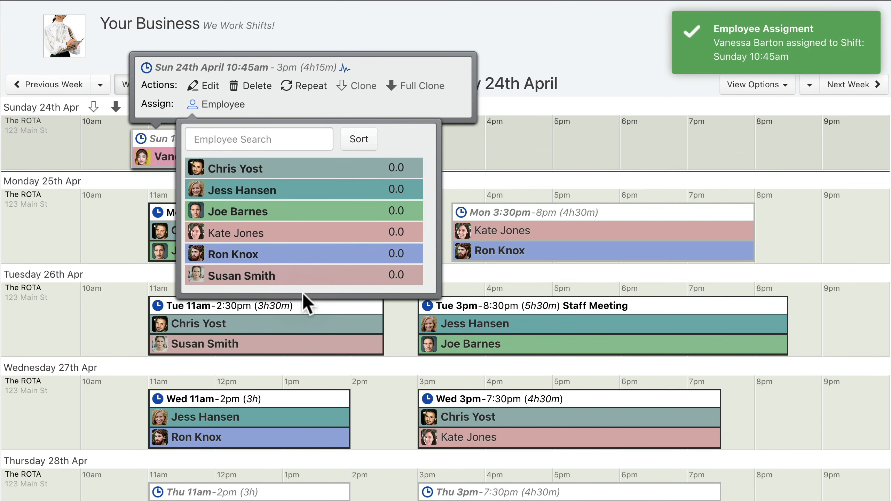
{"action": "left_click", "coordinate": [217, 106]}
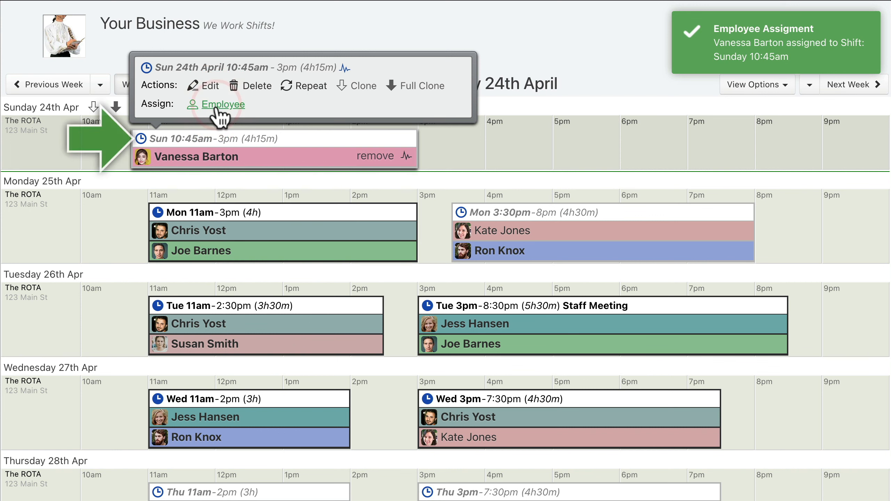
{"action": "left_click", "coordinate": [141, 138]}
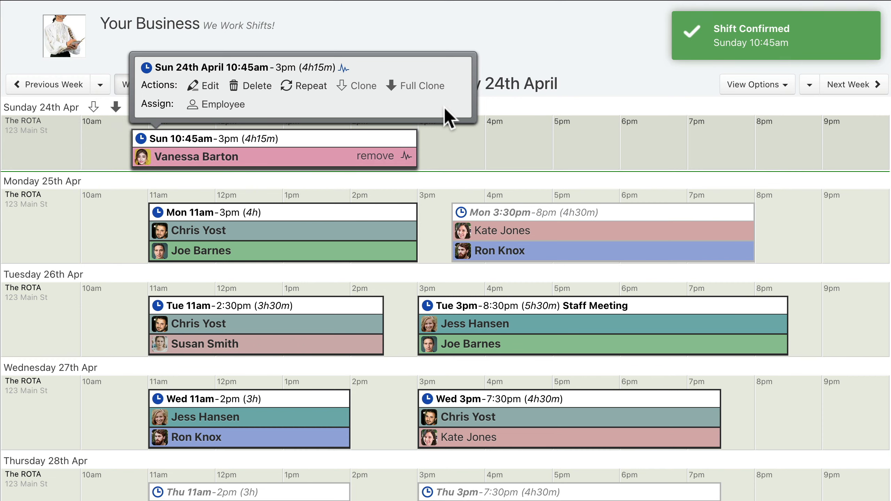
{"action": "scroll", "coordinate": [447, 118], "scroll_direction": "down", "scroll_amount": 2}
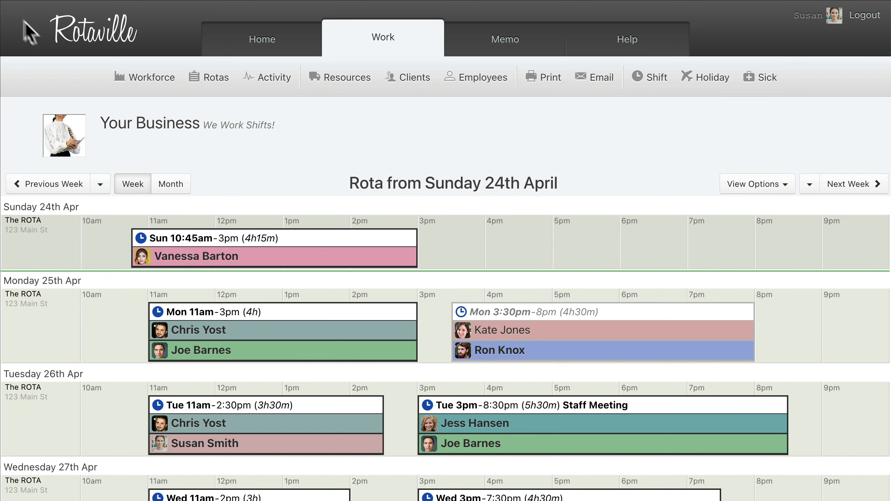
Step: Switch the Sunday 10:45am shift to draft status and back to confirmed
{"action": "mouse_move", "coordinate": [275, 239]}
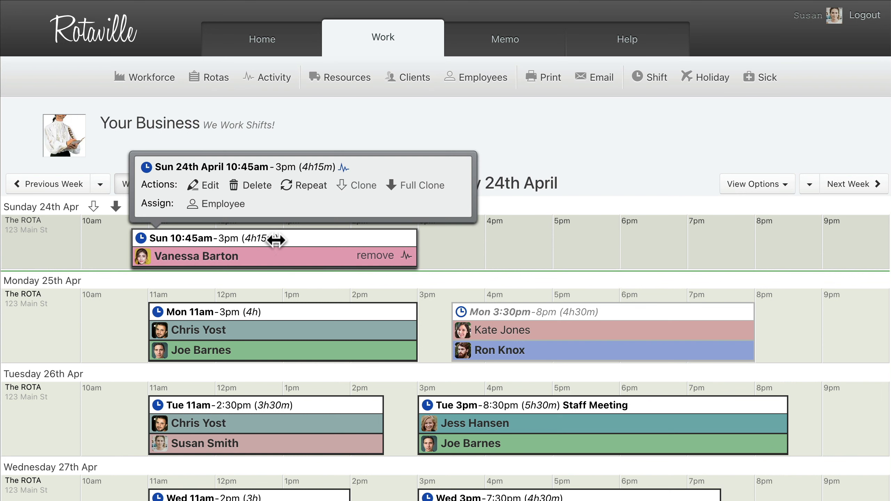
{"action": "left_click", "coordinate": [141, 239]}
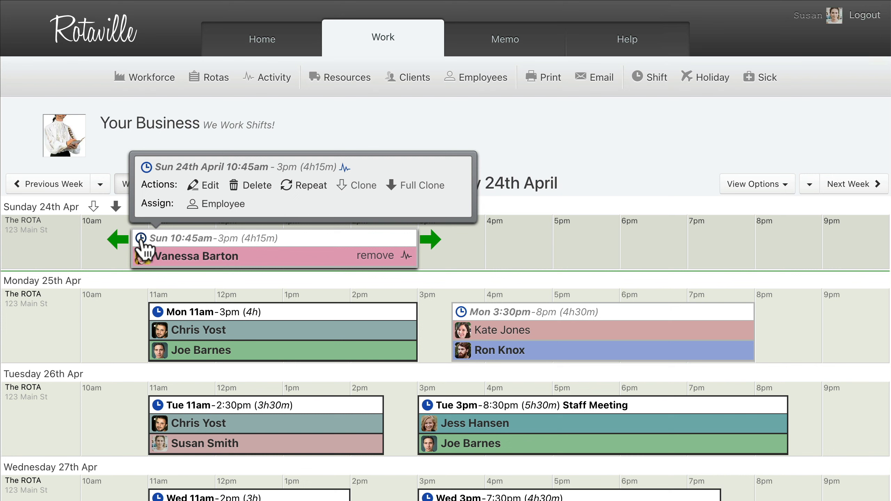
{"action": "left_click", "coordinate": [140, 239]}
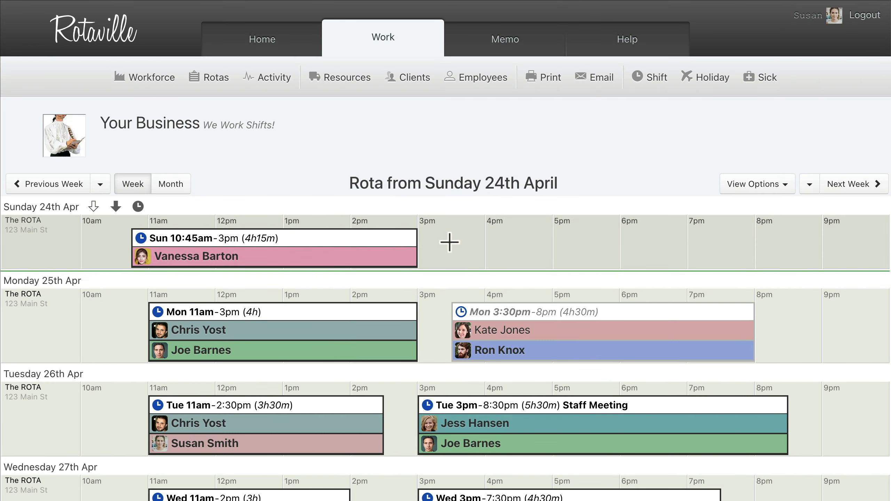
Step: Add a second shift on Sunday 24th April from 3:30pm to 7pm
{"action": "left_click_drag", "start_coordinate": [452, 242], "coordinate": [684, 242]}
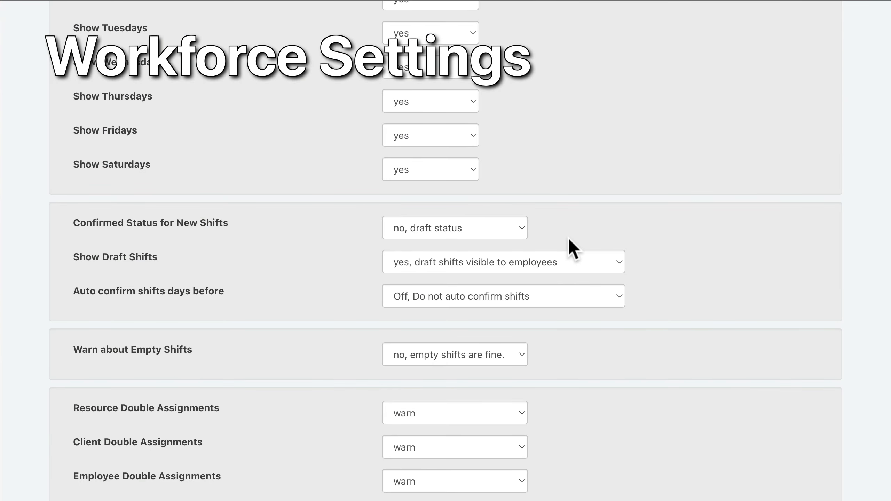
Step: Set Show Draft Shifts to "no, only managers can see draft shifts" and Auto confirm shifts days before to 7 days
{"action": "mouse_move", "coordinate": [568, 239]}
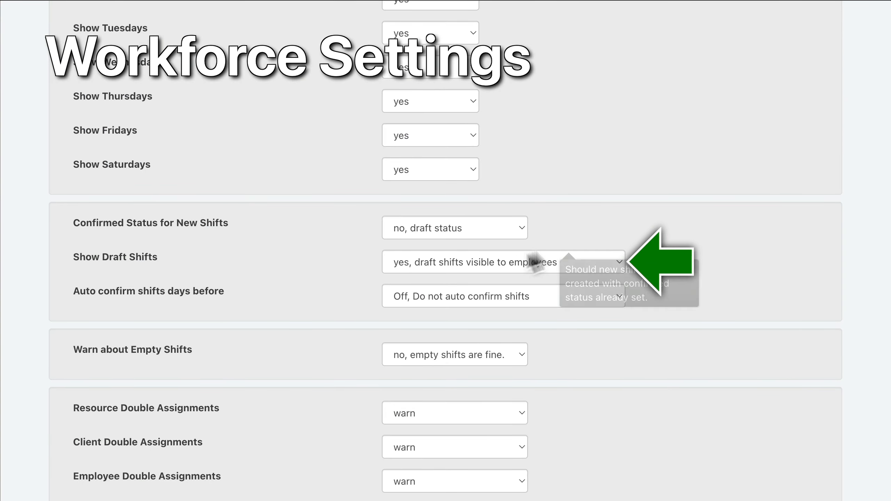
{"action": "left_click", "coordinate": [502, 262]}
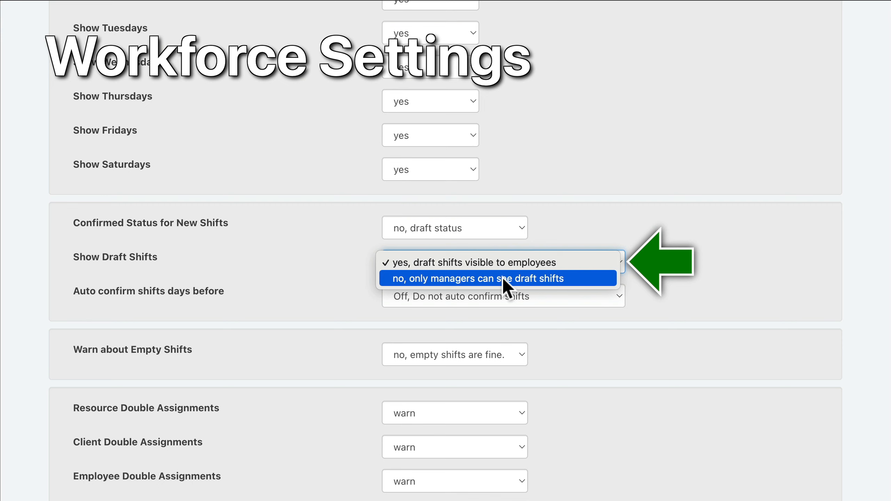
{"action": "left_click", "coordinate": [505, 278]}
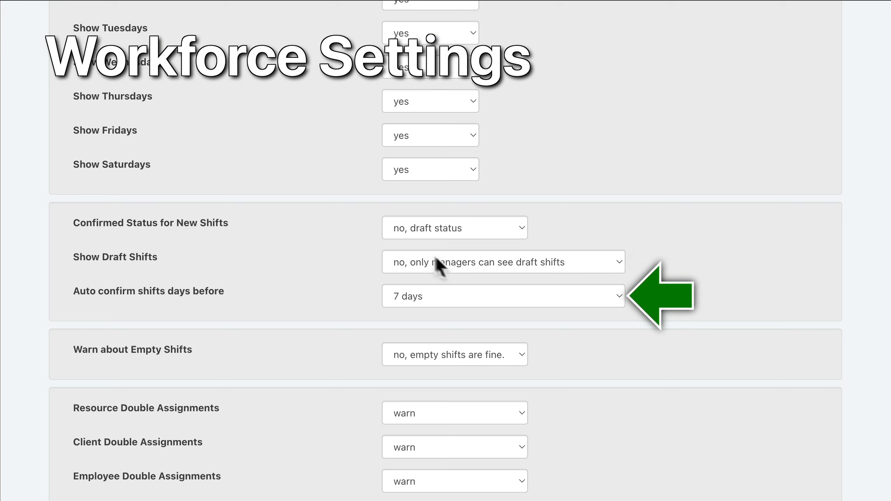
{"action": "left_click", "coordinate": [502, 296]}
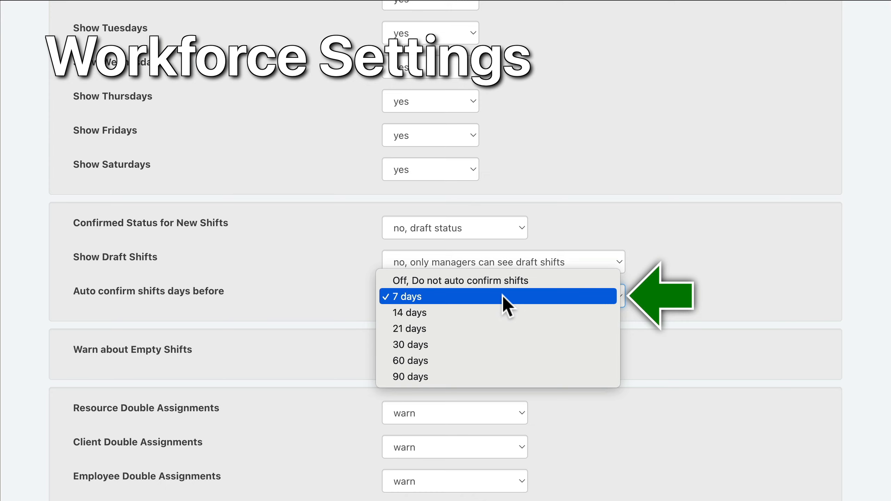
{"action": "left_click", "coordinate": [503, 297]}
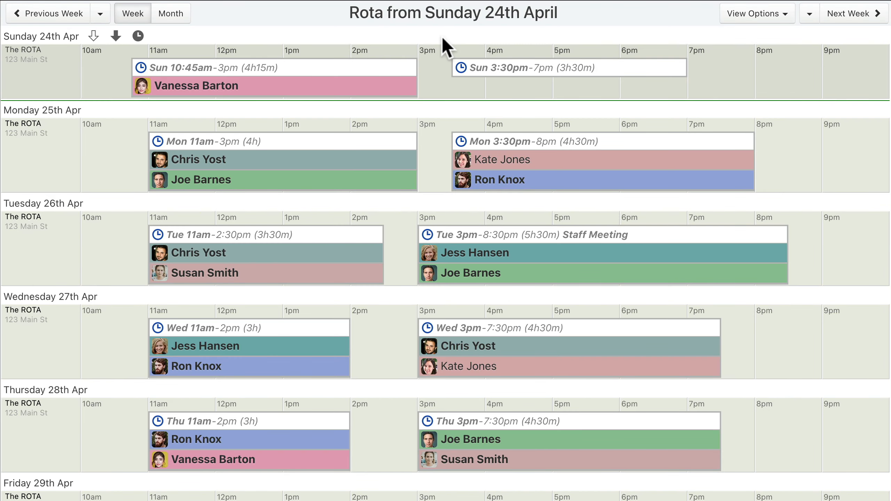
Step: Confirm all shifts for each day from Sunday 24th April through Wednesday 27th April
{"action": "left_click", "coordinate": [138, 36]}
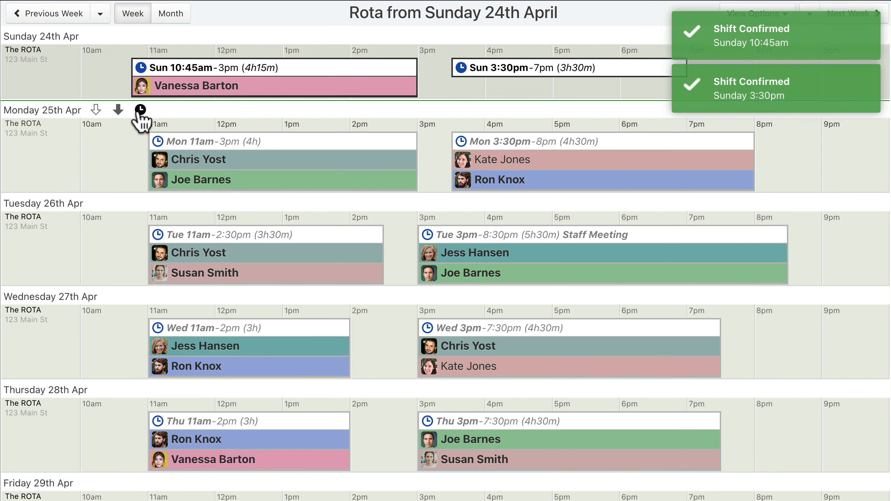
{"action": "left_click", "coordinate": [141, 110]}
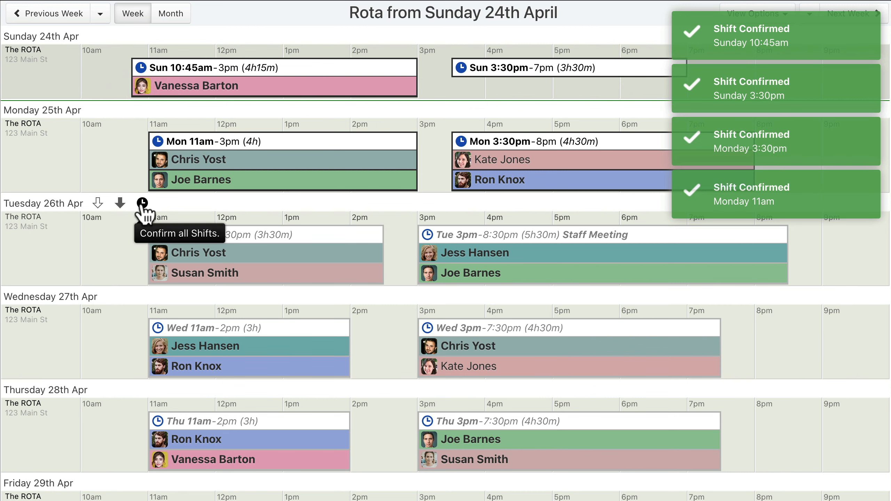
{"action": "left_click", "coordinate": [140, 203]}
{"action": "left_click", "coordinate": [157, 296]}
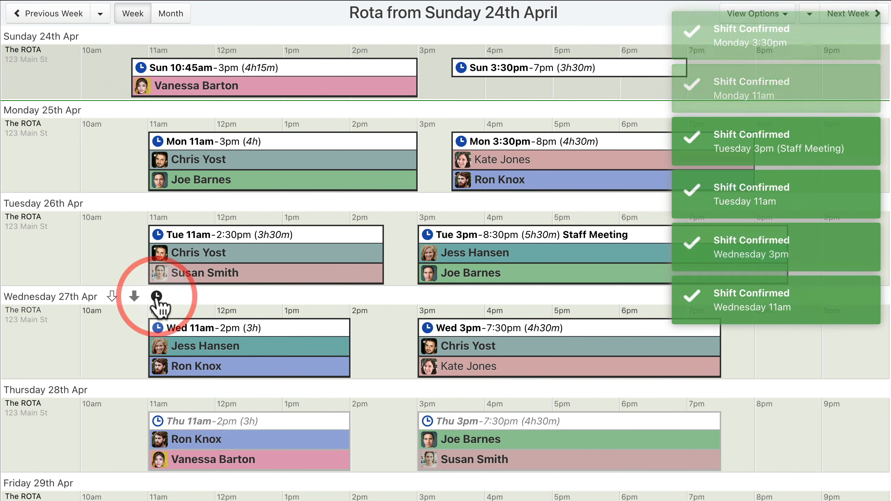
Step: Show the rota by month and confirm all shifts in weeks 13, 14 and 15
{"action": "left_click", "coordinate": [171, 13]}
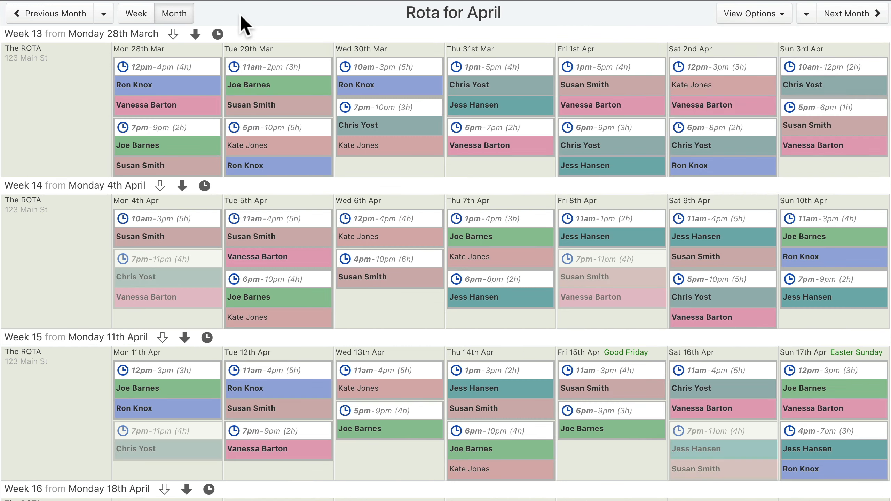
{"action": "left_click", "coordinate": [218, 34]}
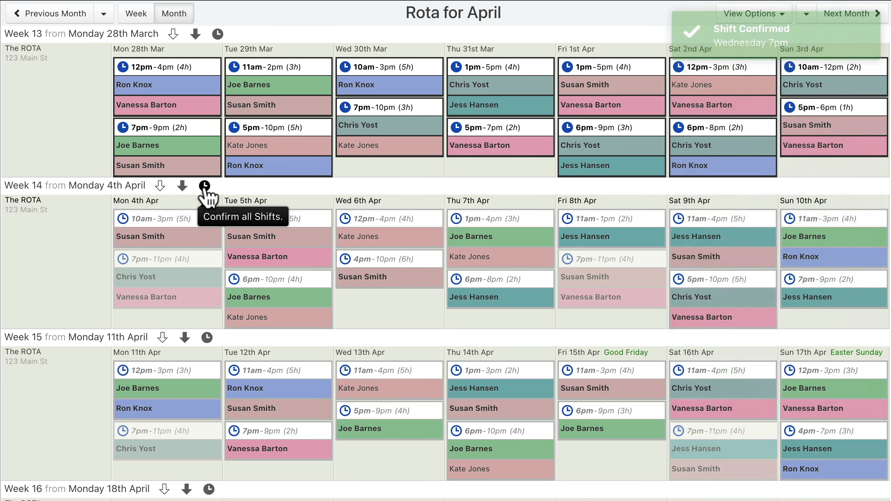
{"action": "left_click", "coordinate": [204, 185]}
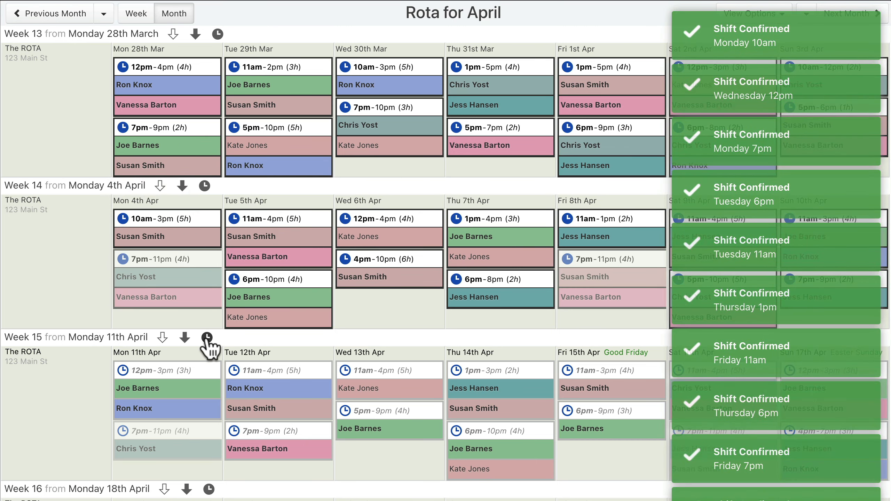
{"action": "left_click", "coordinate": [207, 338]}
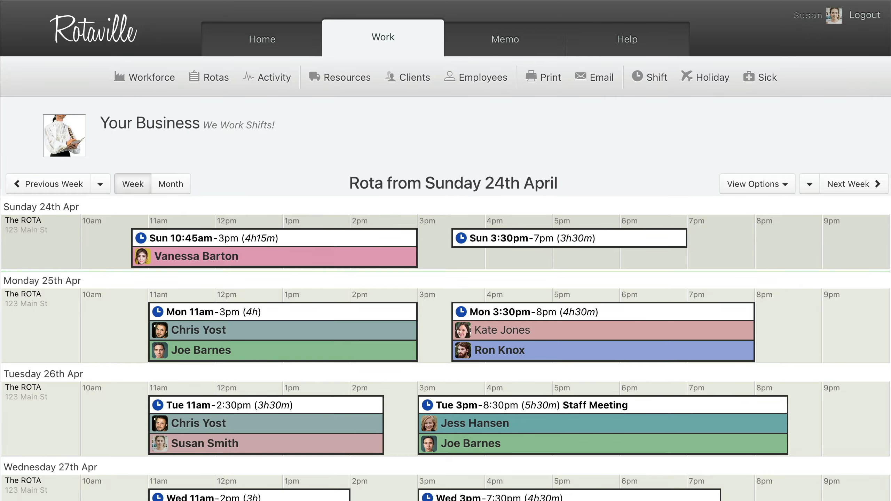
{"action": "scroll", "coordinate": [446, 250], "scroll_direction": "down", "scroll_amount": 5}
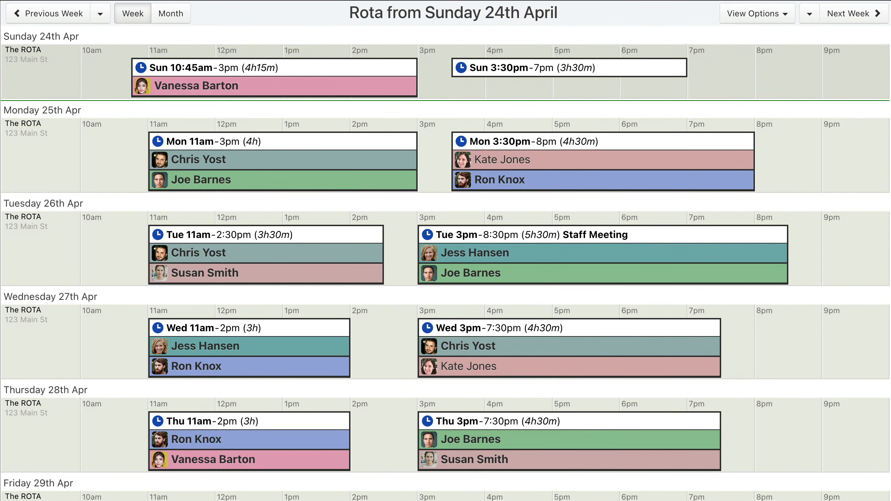
{"action": "scroll", "coordinate": [445, 251], "scroll_direction": "down", "scroll_amount": 6}
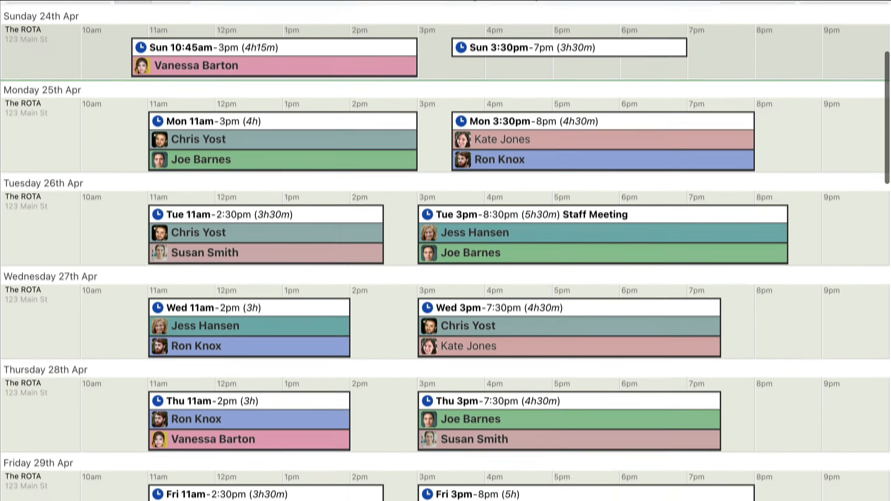
{"action": "scroll", "coordinate": [445, 250], "scroll_direction": "down", "scroll_amount": 2}
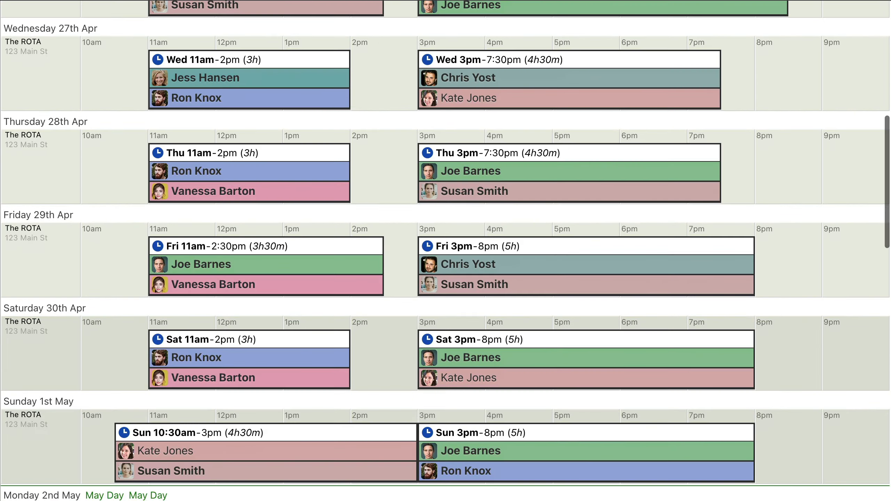